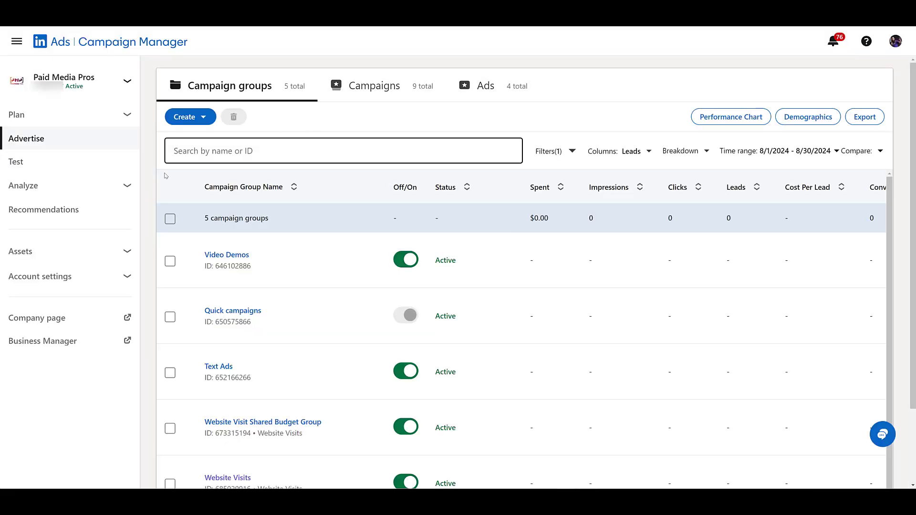
Step: Start creating a new Insight Tag conversion from the account's conversion tracking area
left_click(131, 193)
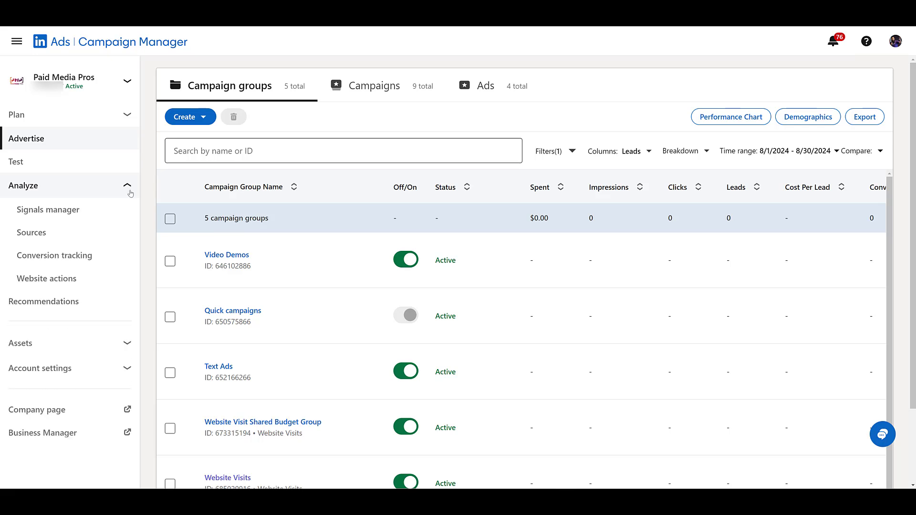
left_click(99, 263)
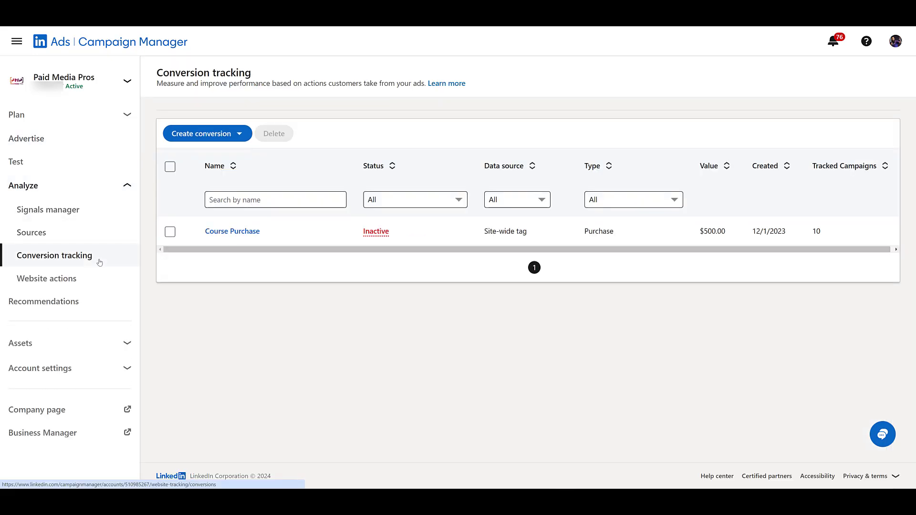
left_click(241, 136)
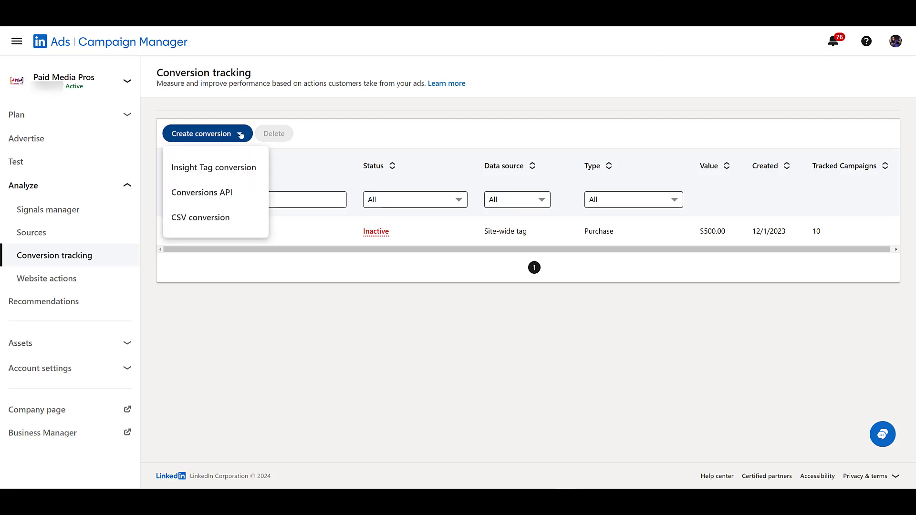
left_click(240, 172)
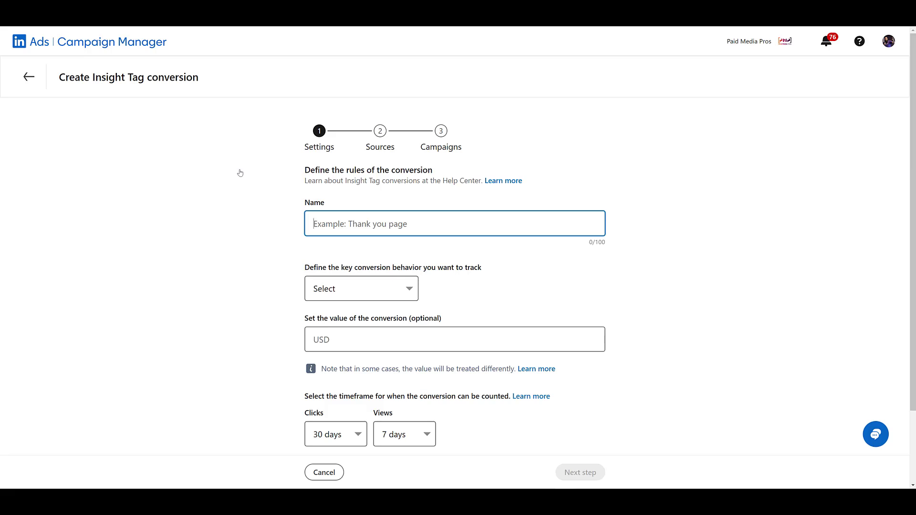
Step: Name the conversion "Book Us to Speak Form - Event", set its key behavior to Lead, and continue to the sources
type("Book Us to Speak Form - Event")
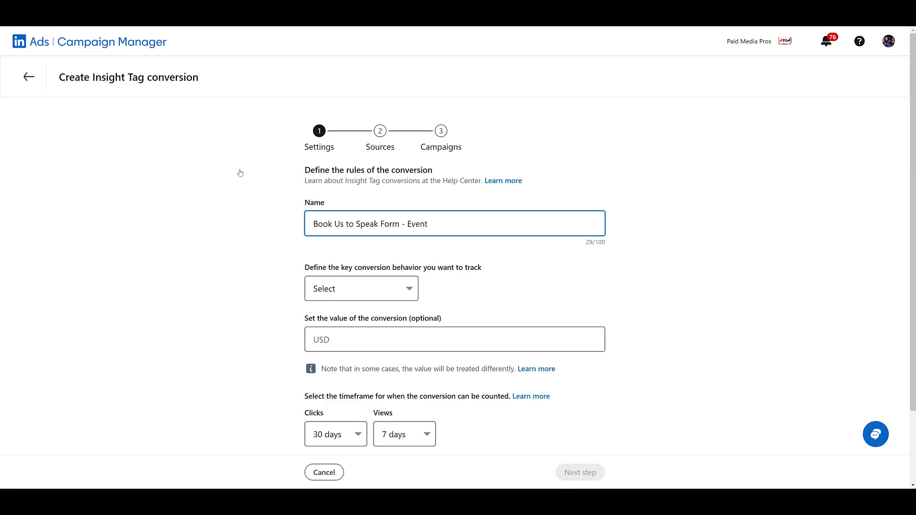
scroll(240, 173, "down", 2)
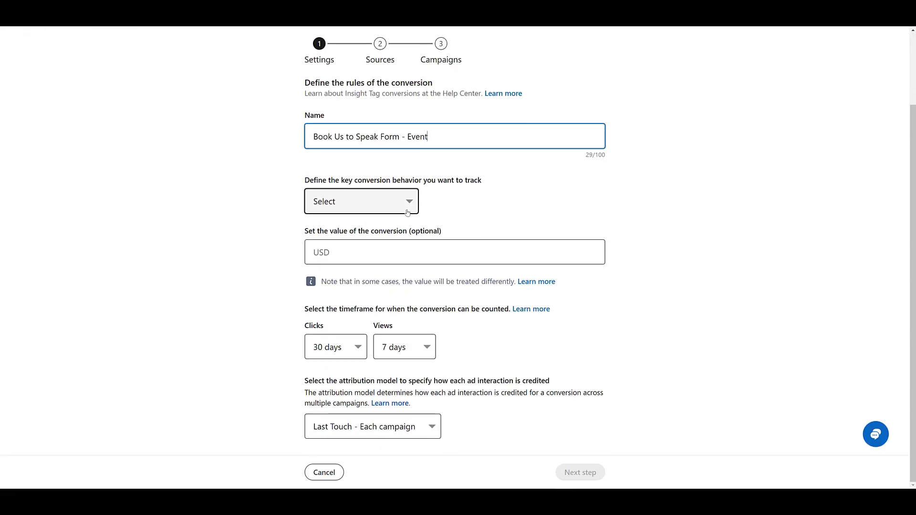
left_click(407, 213)
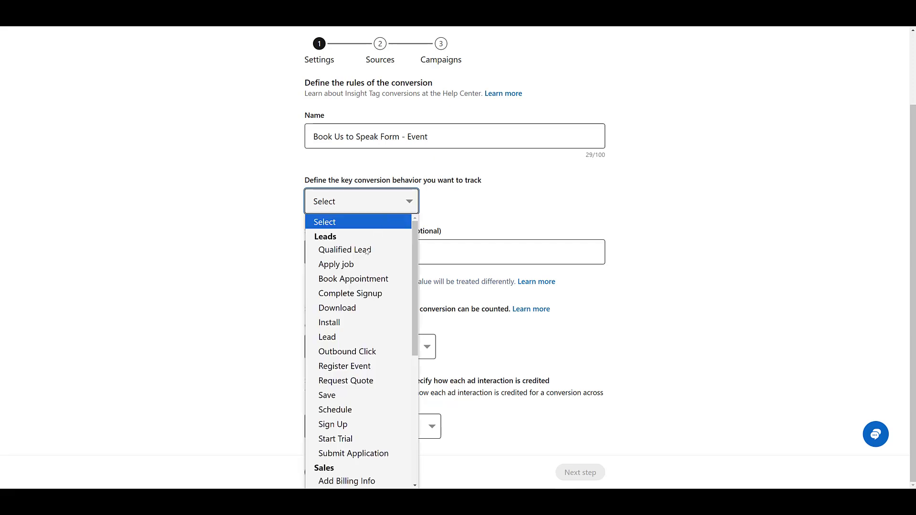
left_click(357, 338)
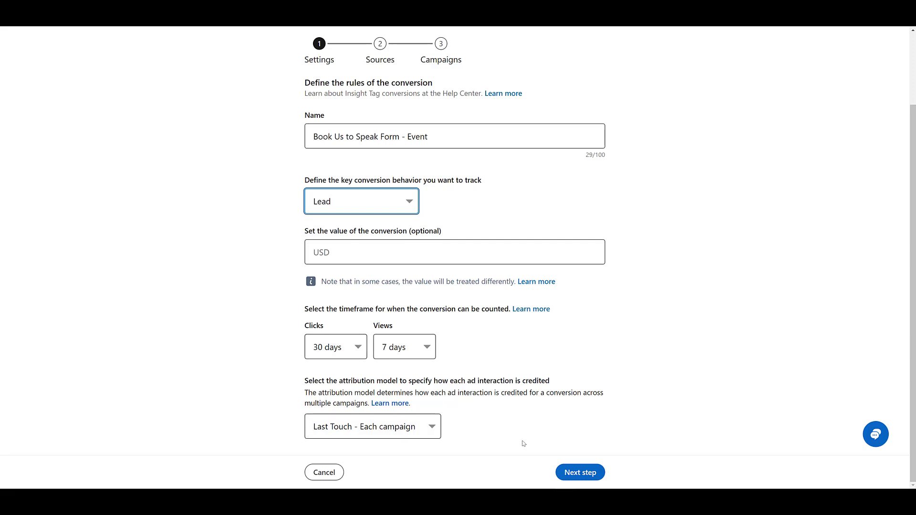
left_click(572, 478)
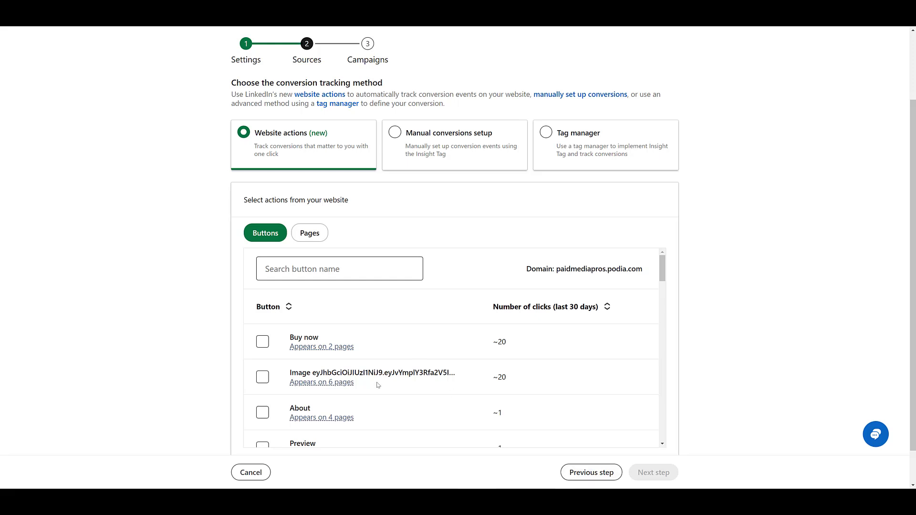
Step: View the website page actions, then try the manual conversions setup with event-specific tracking and look over its code
left_click(310, 233)
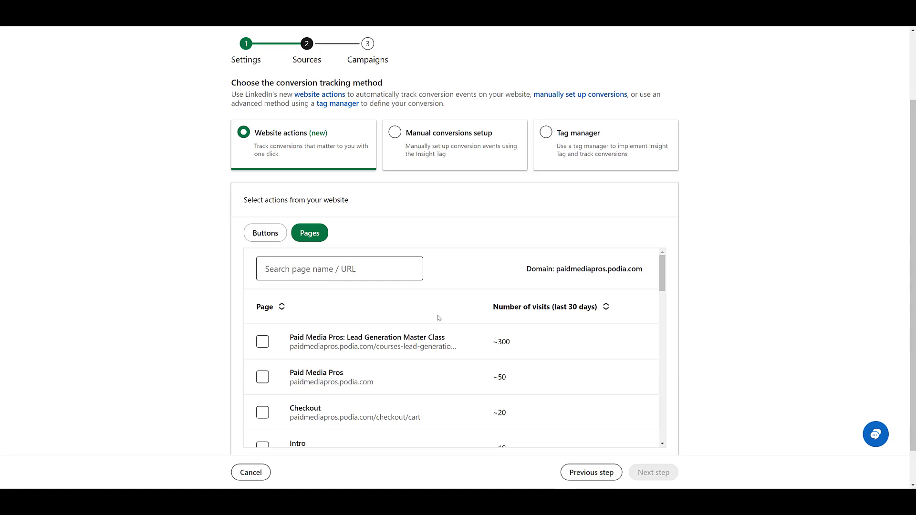
left_click(396, 134)
scroll(269, 340, "down", 2)
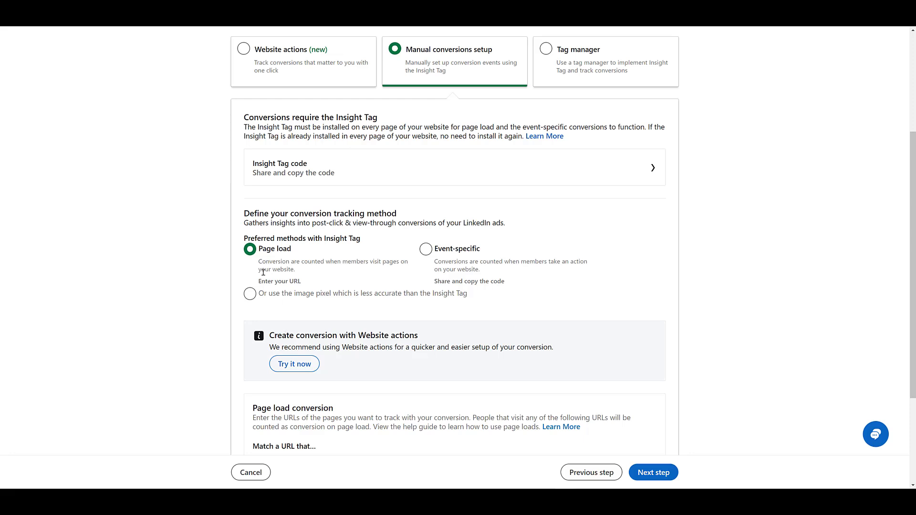
left_click(426, 249)
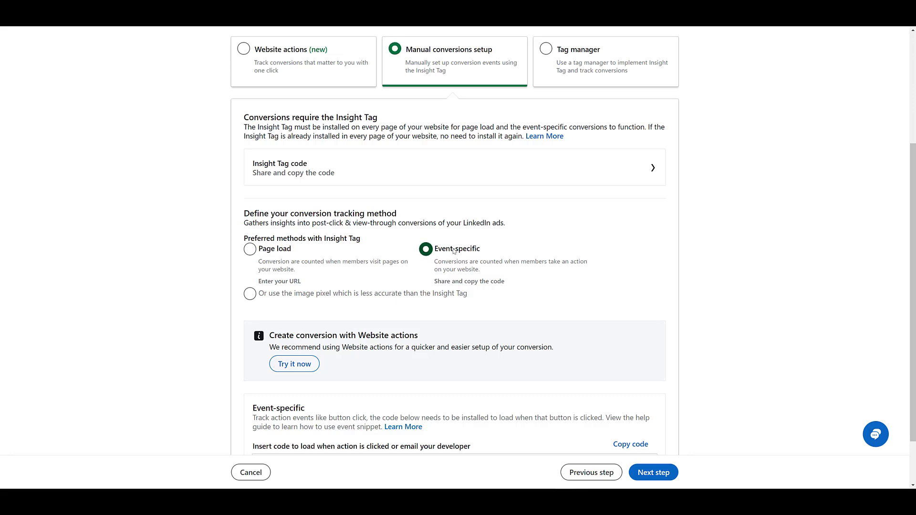
scroll(454, 252, "down", 1)
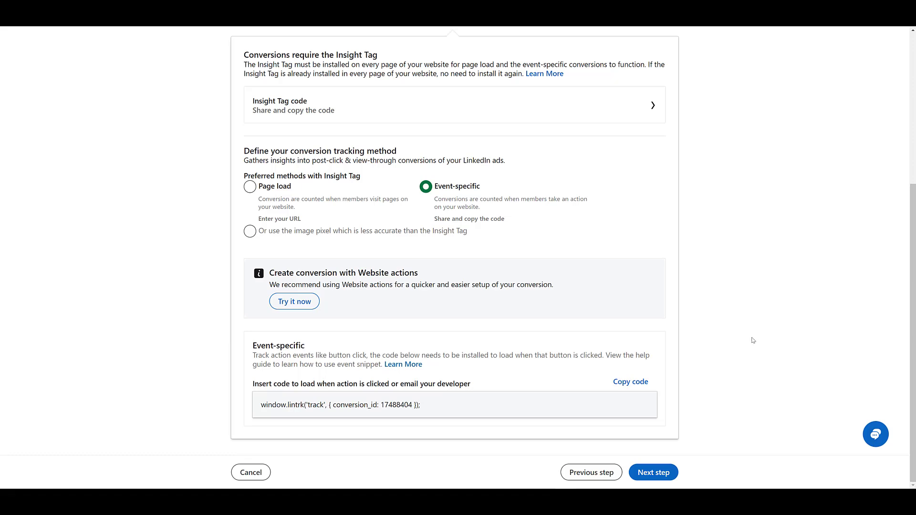
scroll(752, 340, "up", 4)
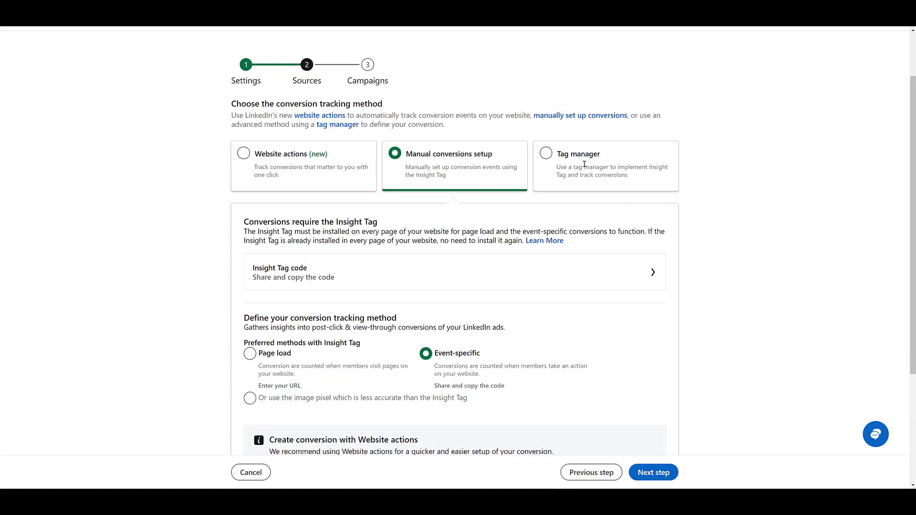
Step: Choose Tag manager as the conversion tracking method and set it to event-specific tracking
left_click(585, 156)
scroll(753, 228, "down", 5)
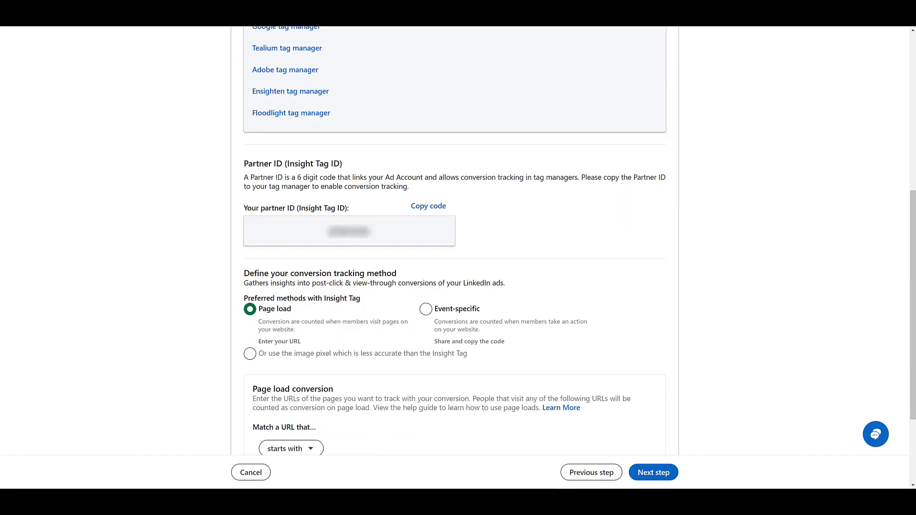
left_click(426, 309)
scroll(292, 375, "down", 3)
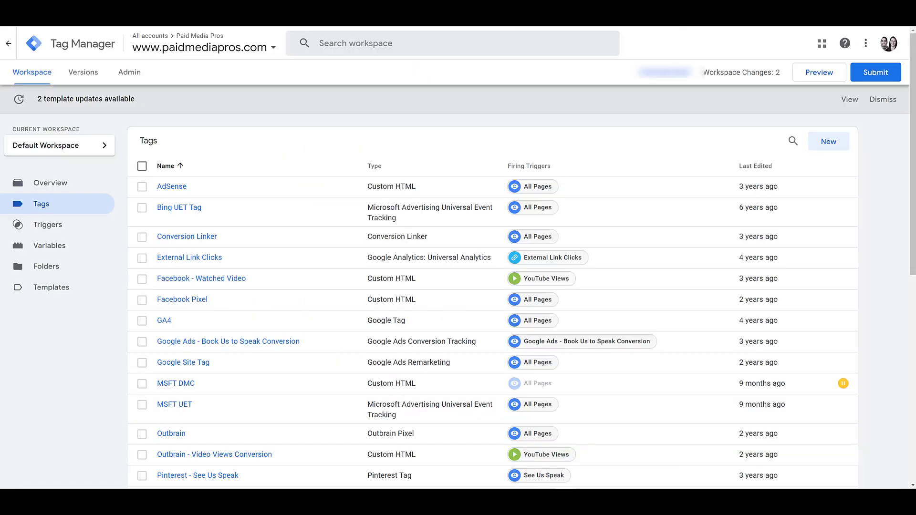
Step: In Google Tag Manager, create a trigger named "Form Submit - See Us Speak" with the Form Submission type
left_click(77, 231)
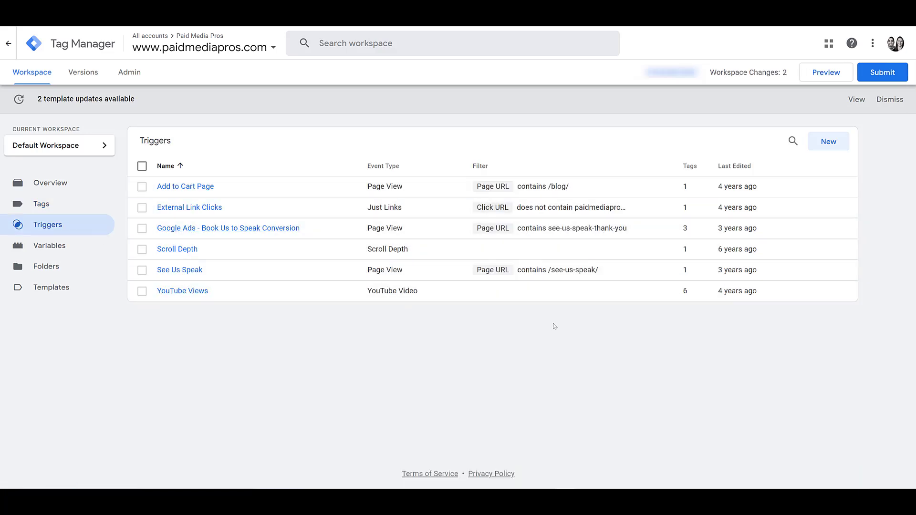
left_click(829, 142)
left_click(286, 42)
type("Form Submit - See Us Speak")
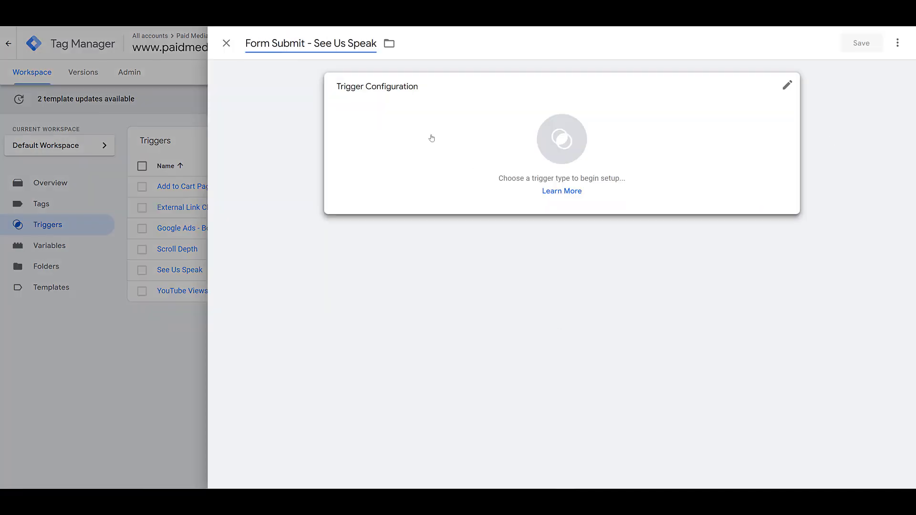
left_click(432, 138)
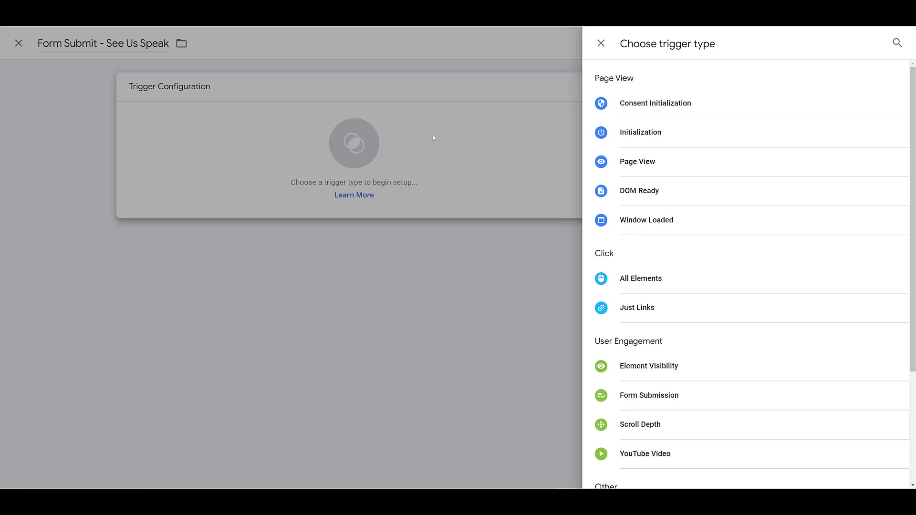
left_click(662, 401)
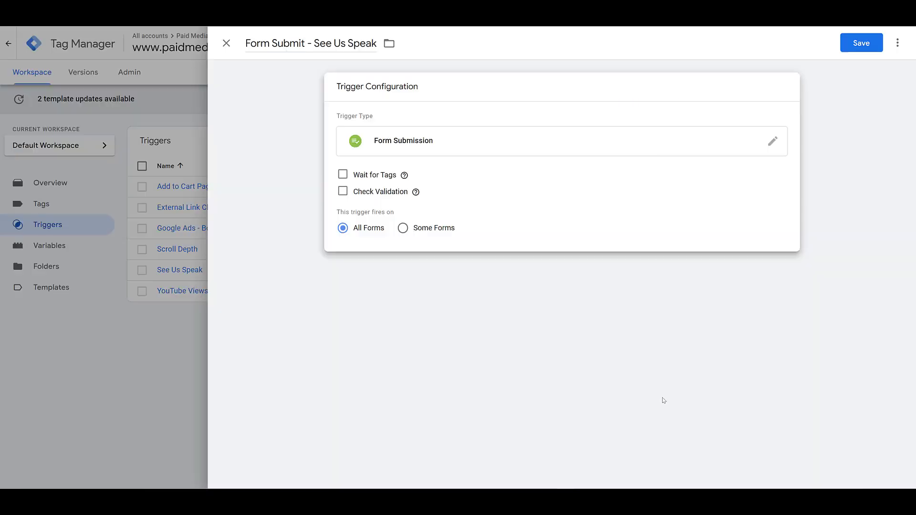
Step: Restrict the trigger to some forms and base its firing condition on Page URL with the contains operator
left_click(432, 228)
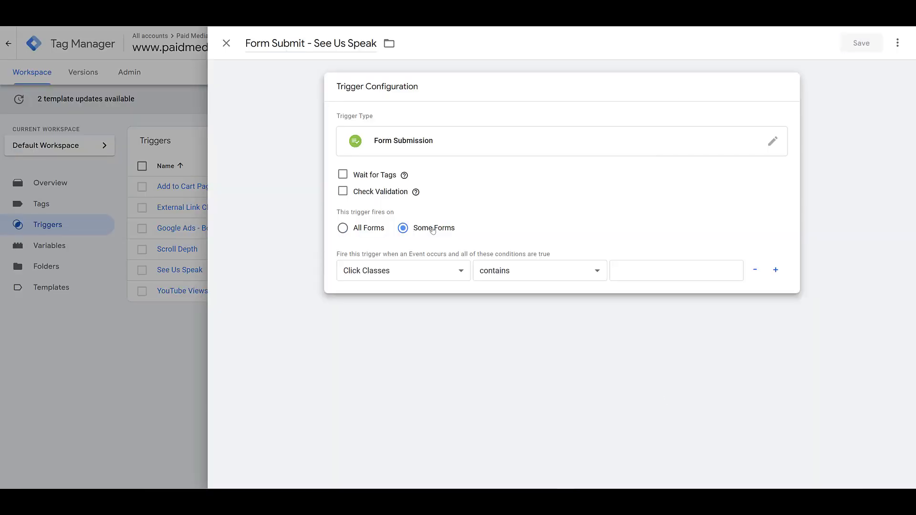
left_click(461, 273)
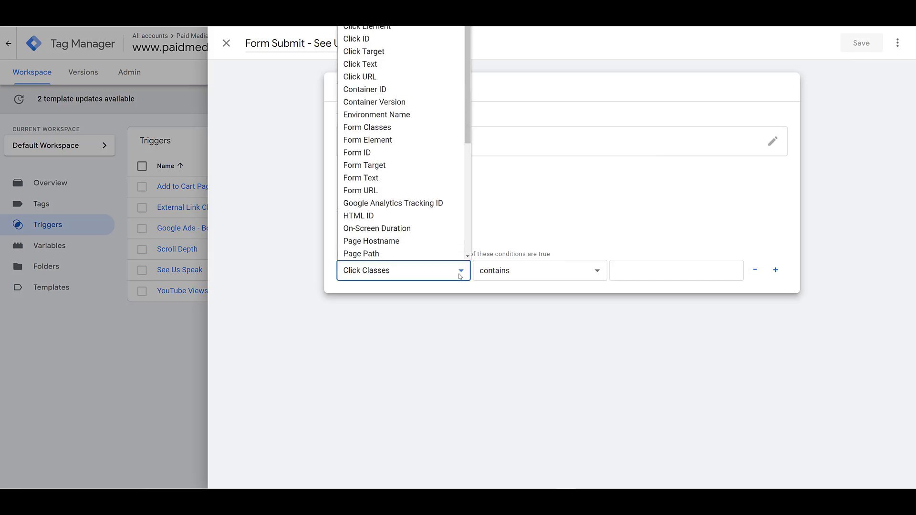
scroll(420, 229, "down", 1)
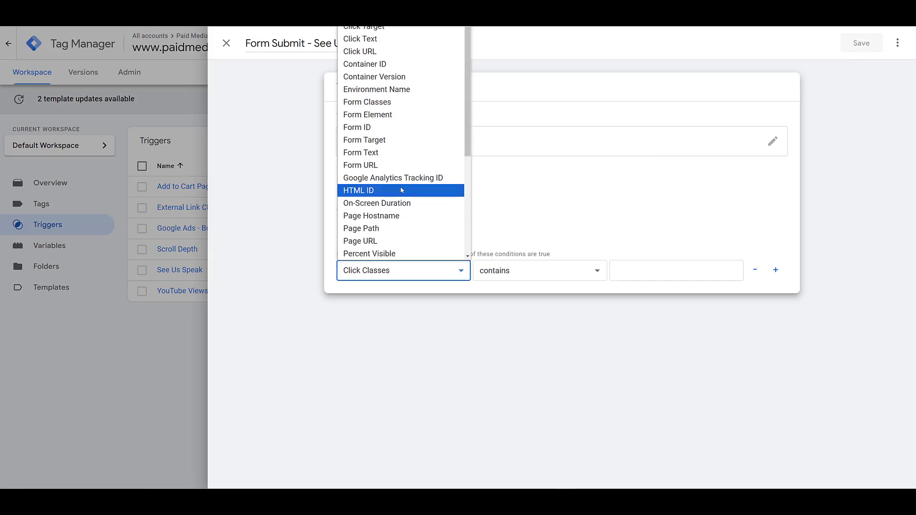
scroll(399, 181, "down", 4)
left_click(391, 73)
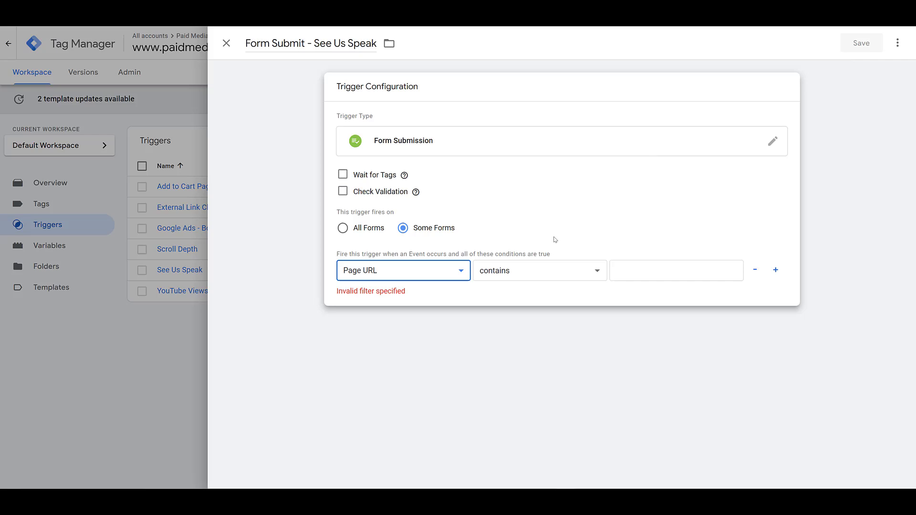
left_click(627, 272)
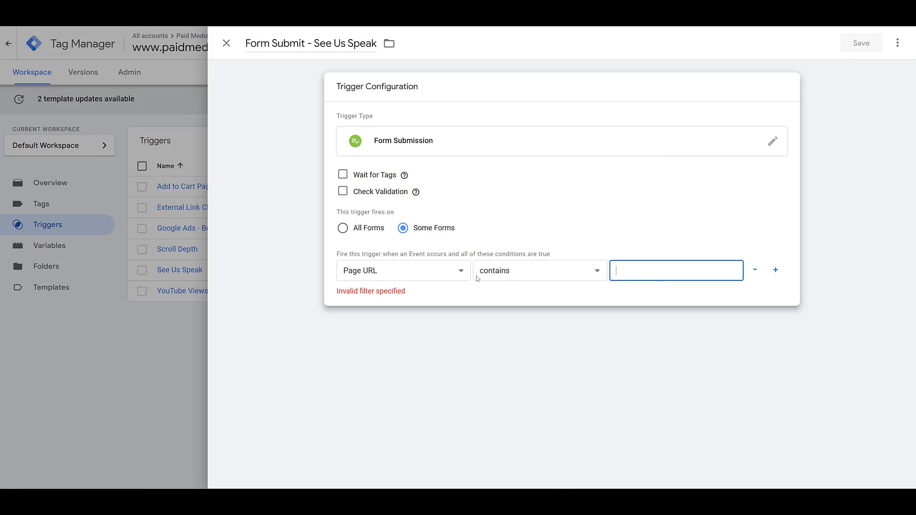
left_click(460, 273)
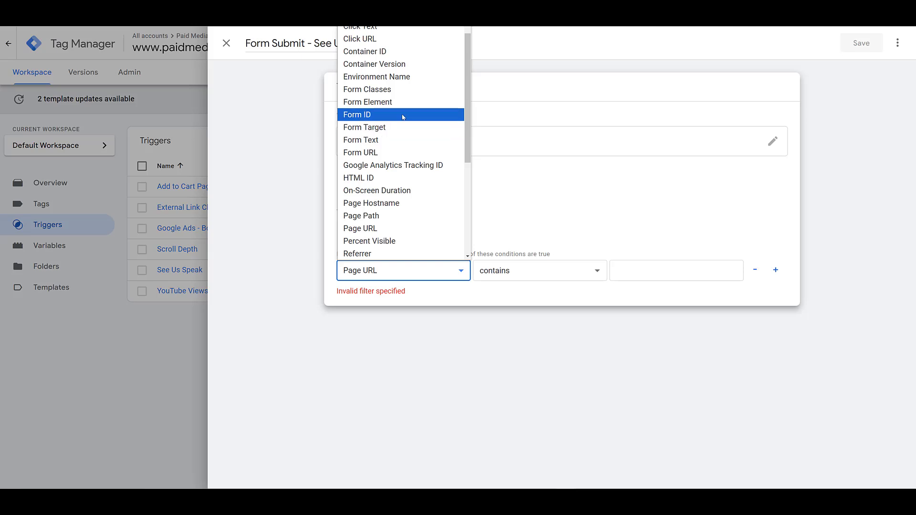
left_click(402, 115)
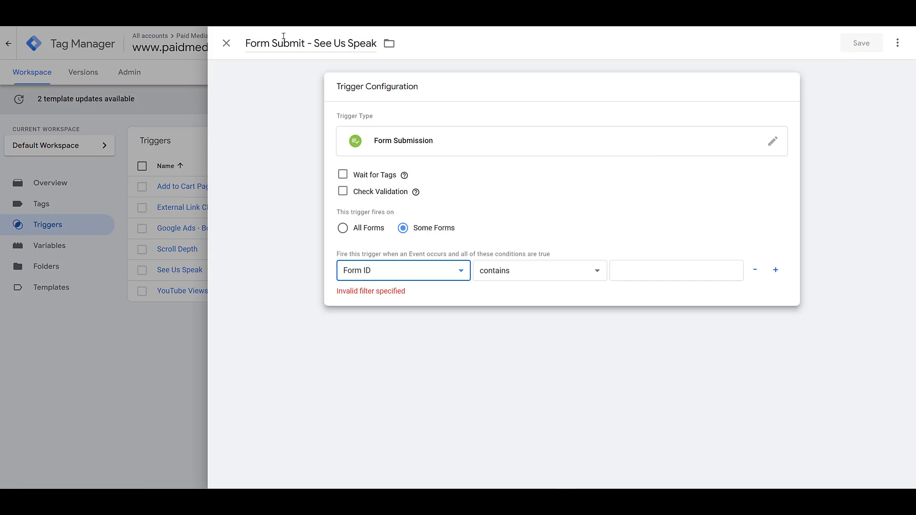
left_click(650, 278)
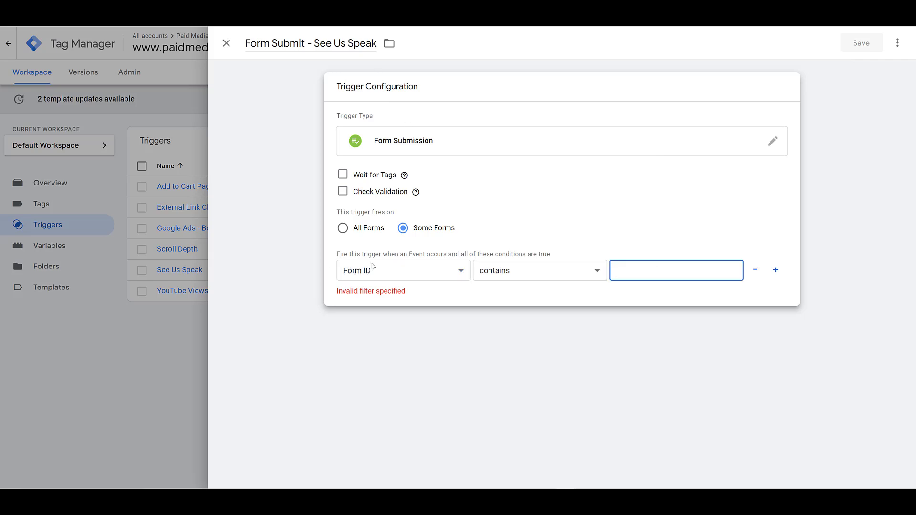
Step: Set the firing condition to Page URL contains "see-us-speak" and save the trigger
left_click(414, 271)
scroll(406, 216, "down", 2)
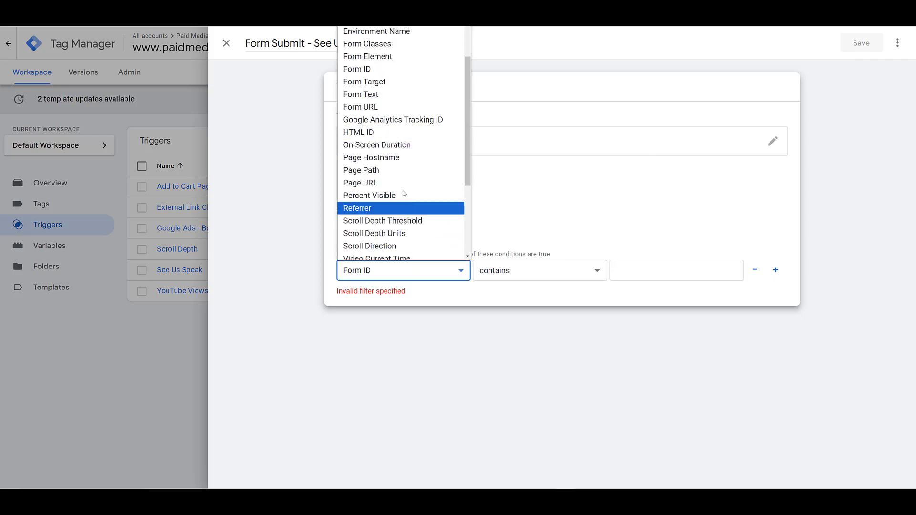
left_click(403, 180)
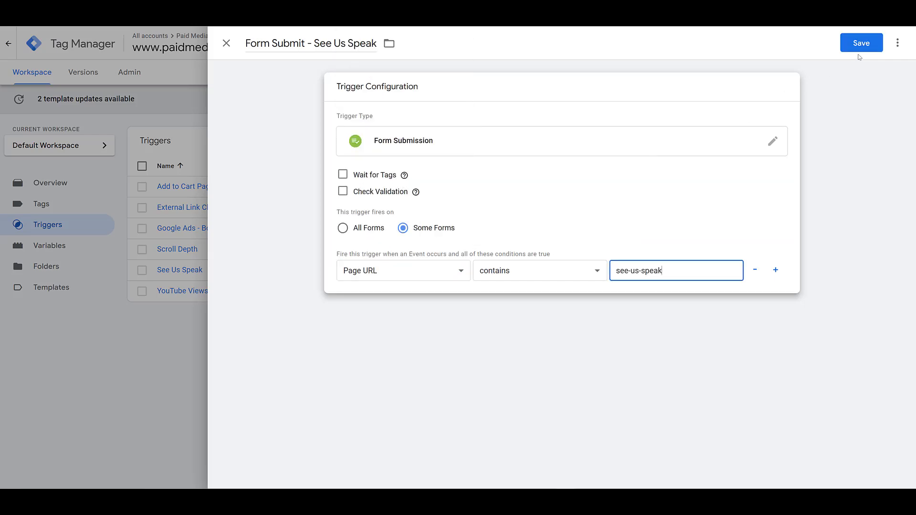
left_click(860, 48)
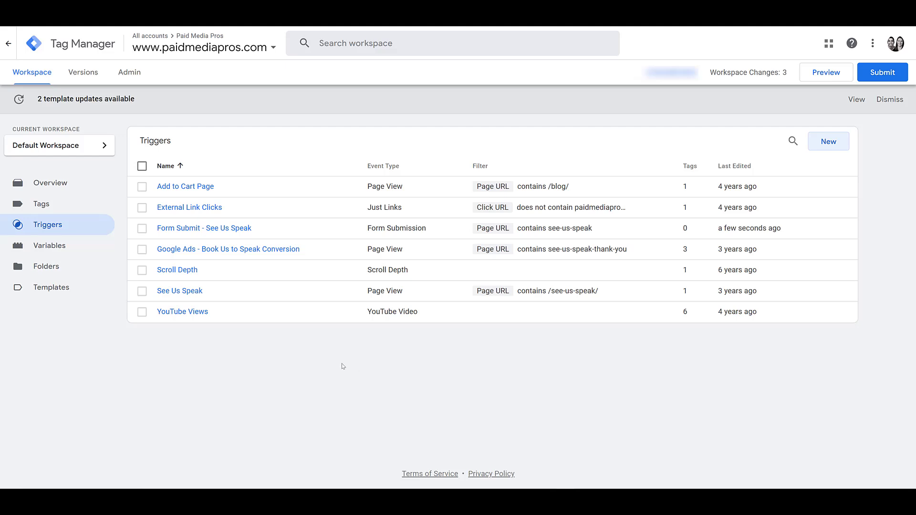
Step: Open the workspace's list of tags
left_click(73, 209)
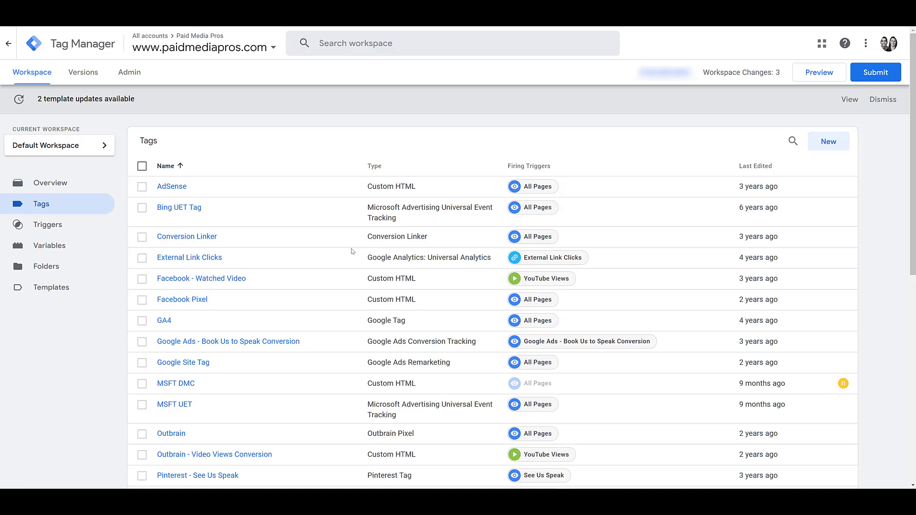
left_click(825, 147)
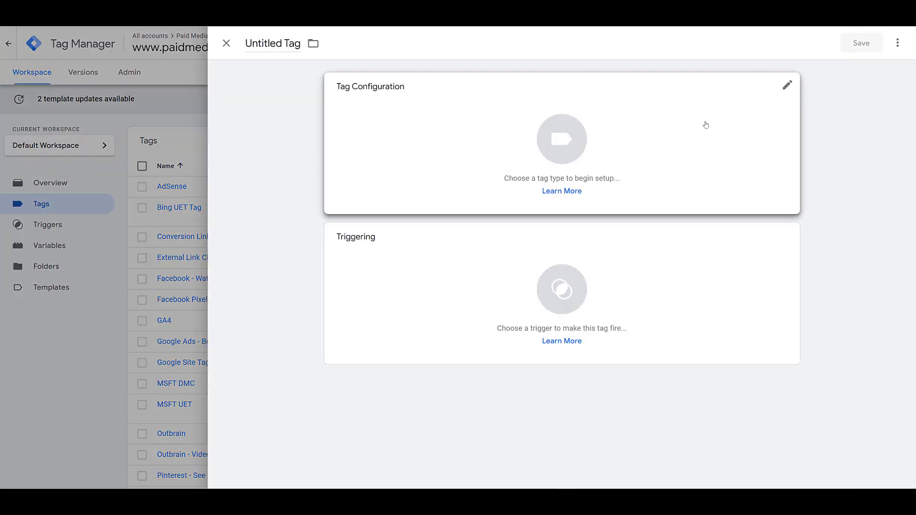
left_click(705, 124)
left_click(886, 44)
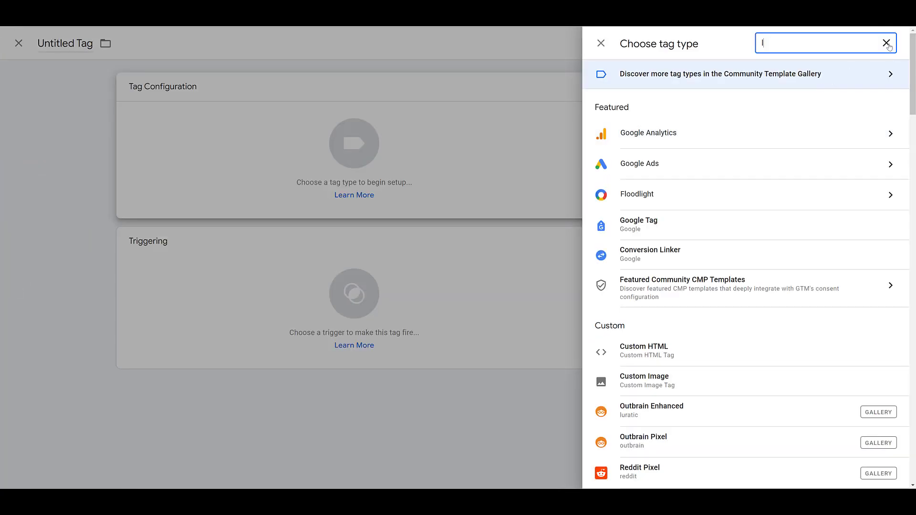
type("linkedin")
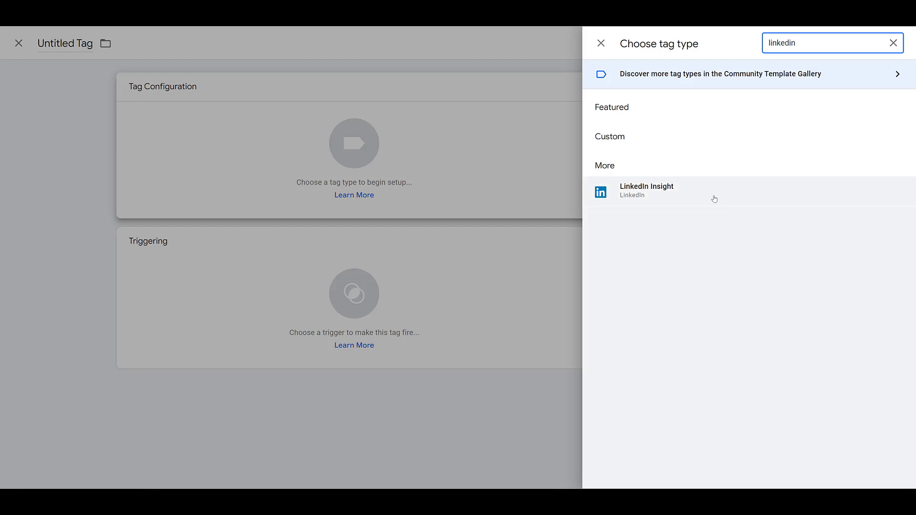
left_click(714, 198)
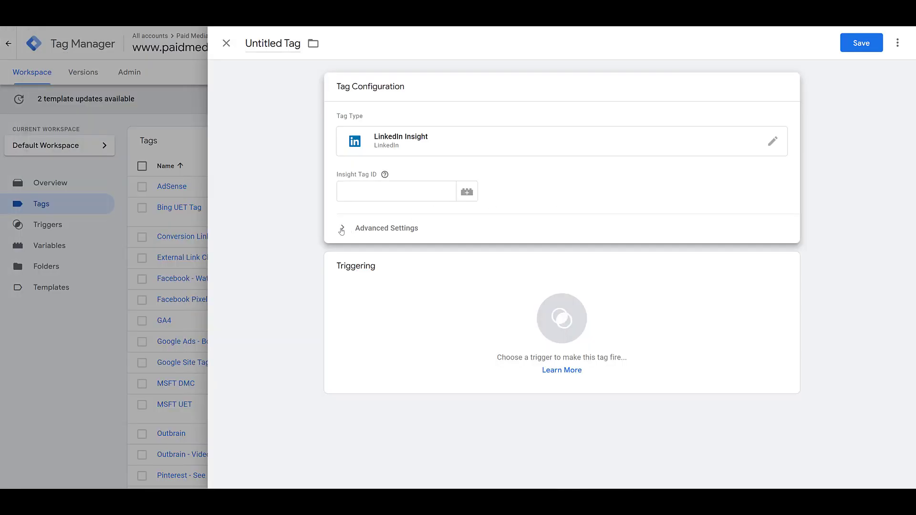
left_click(341, 230)
scroll(305, 252, "down", 2)
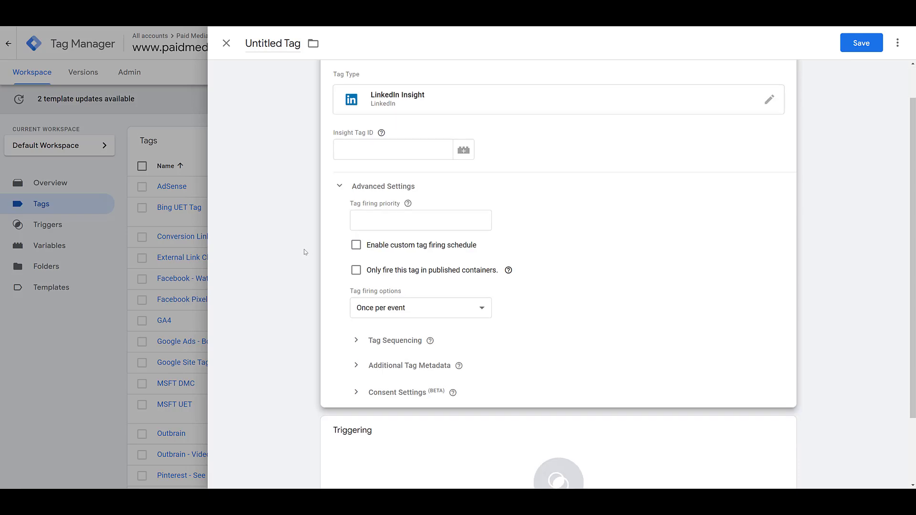
scroll(305, 252, "down", 2)
scroll(306, 252, "up", 3)
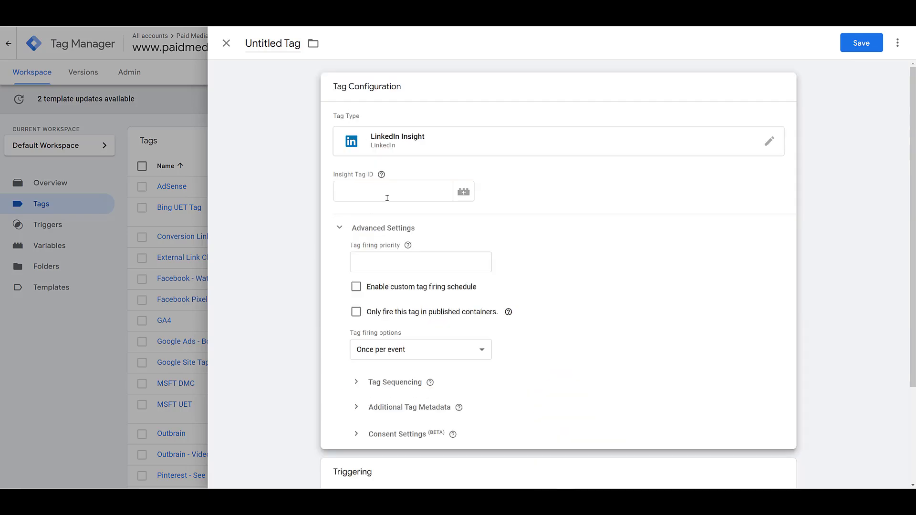
scroll(566, 261, "down", 3)
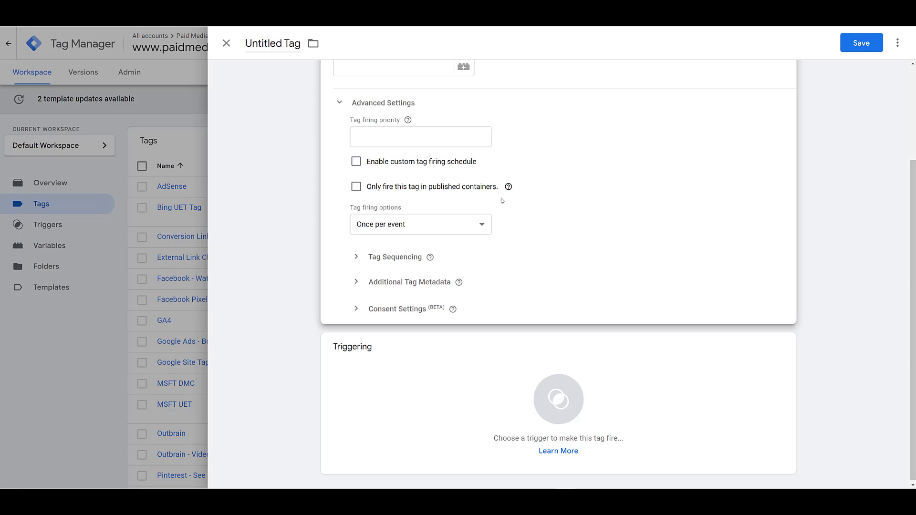
left_click(226, 43)
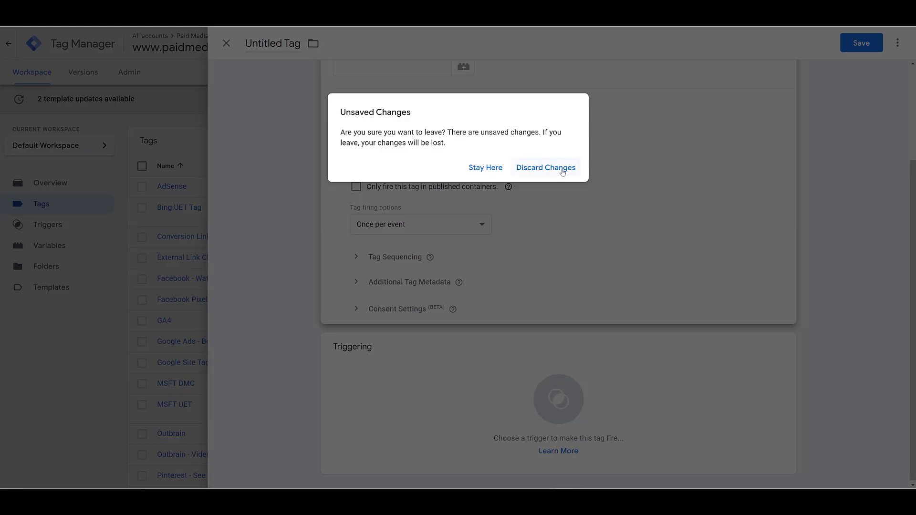
left_click(562, 172)
Step: Start a new tag and add the LinkedIn InsightTag 2.0 template by linkedin from the Community Template Gallery to the workspace
left_click(828, 142)
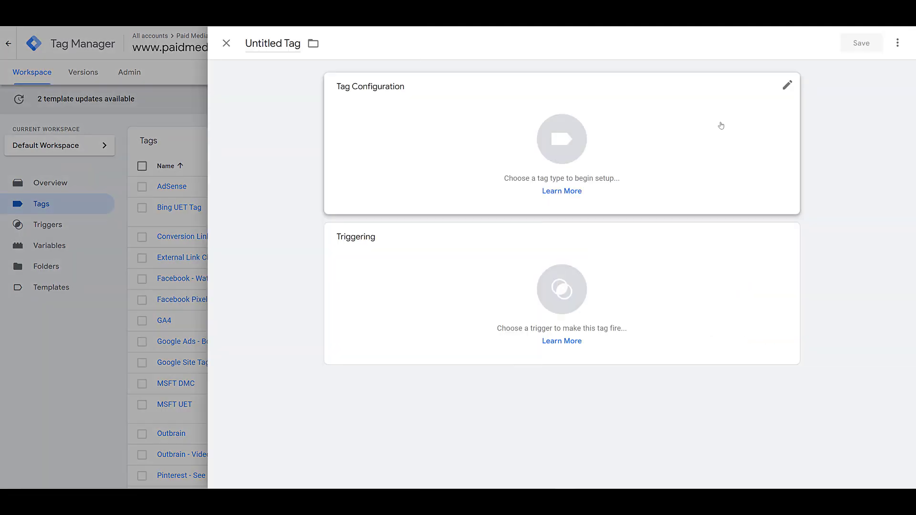
left_click(720, 125)
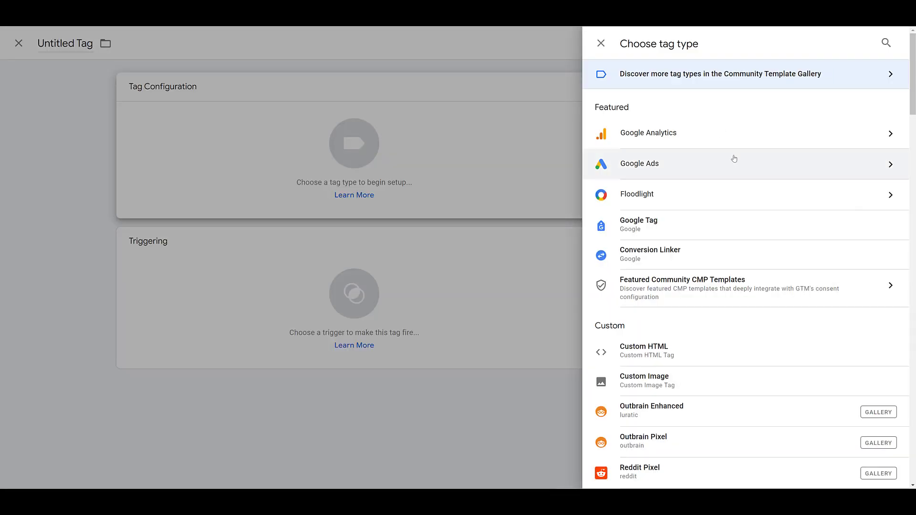
scroll(733, 158, "down", 10)
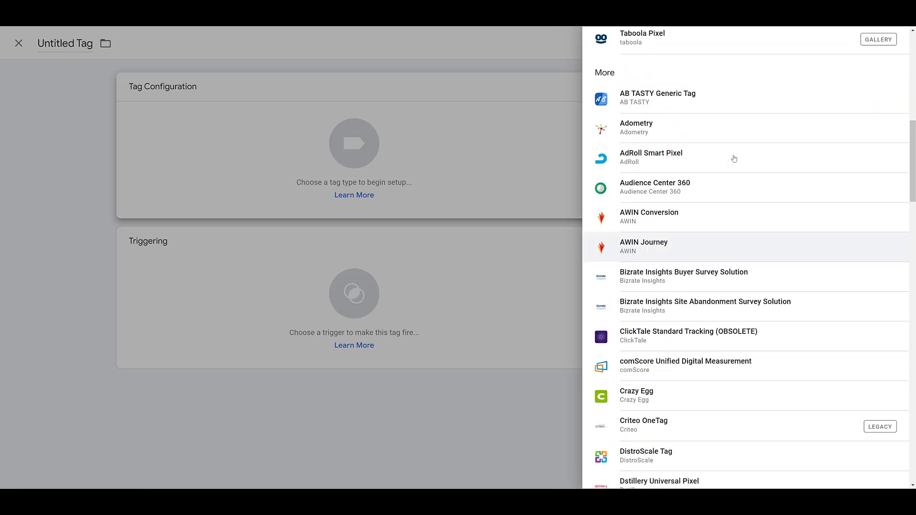
scroll(733, 158, "up", 10)
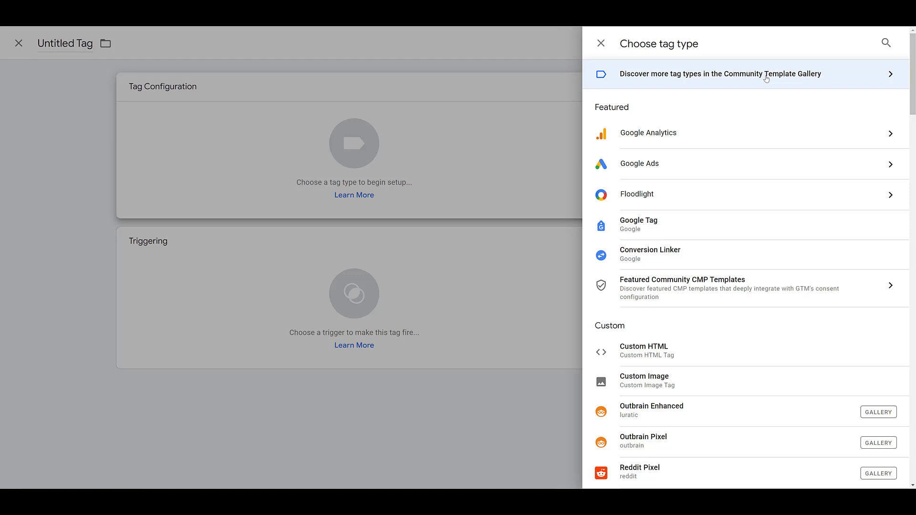
left_click(765, 78)
left_click(892, 43)
type("linkedin")
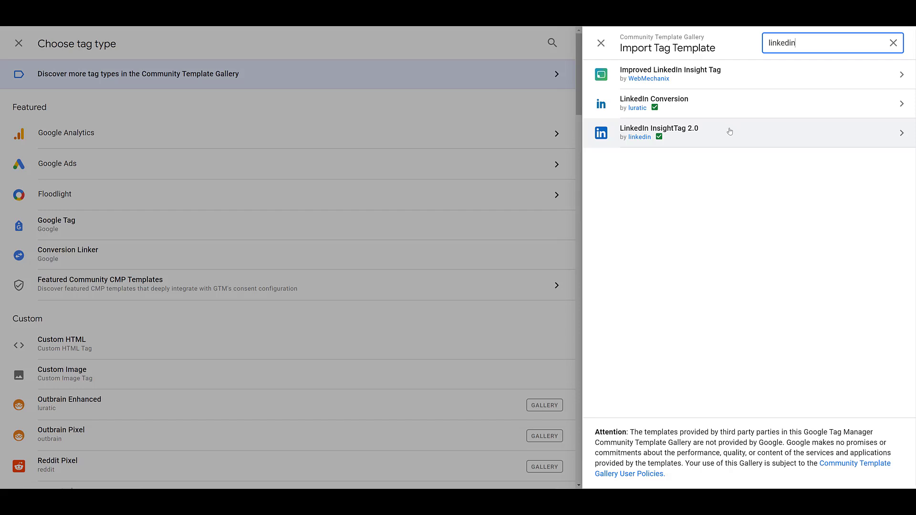
left_click(753, 135)
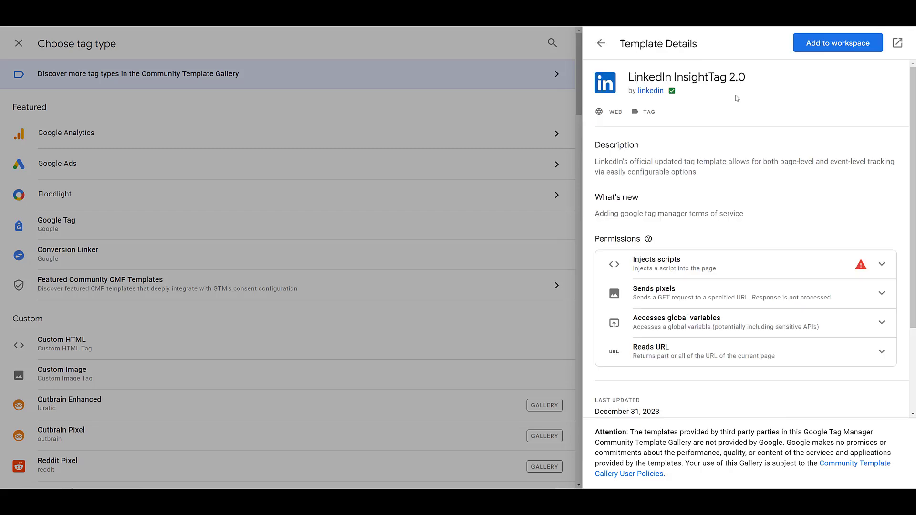
left_click(824, 45)
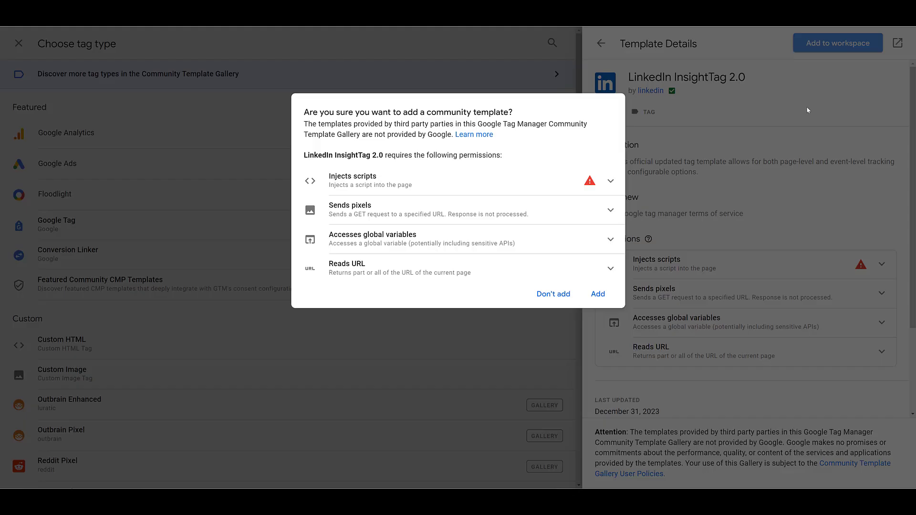
left_click(597, 294)
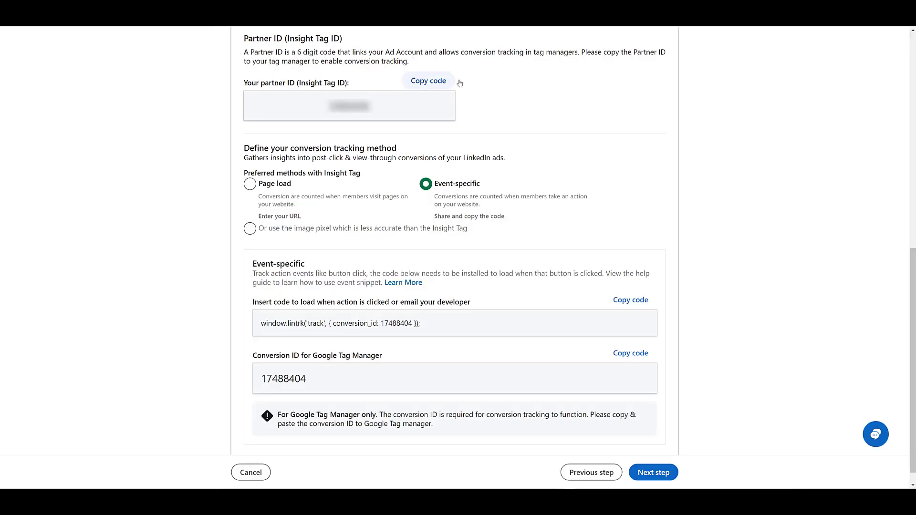
Step: Copy the partner ID from the LinkedIn conversion setup into the new tag's Partner ID / Insight Tag ID
left_click(432, 85)
left_click(434, 86)
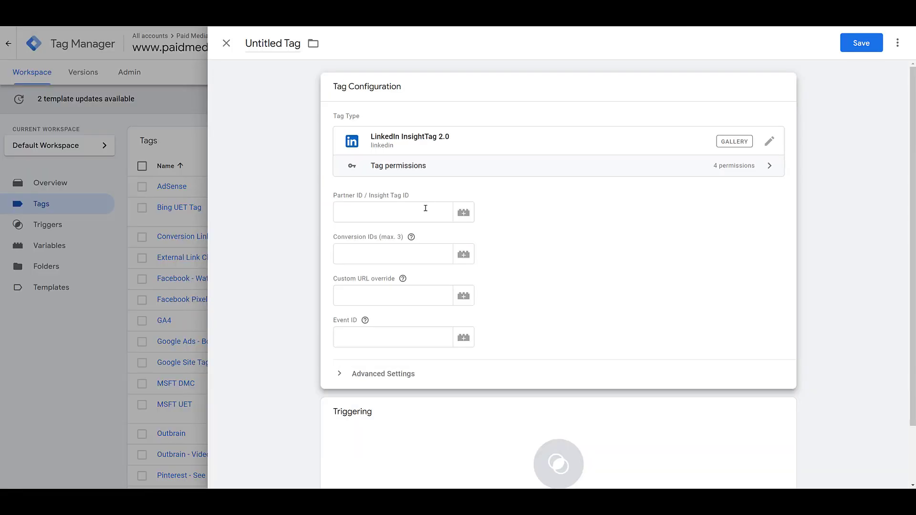
left_click(425, 208)
key("ctrl+v")
left_click(513, 194)
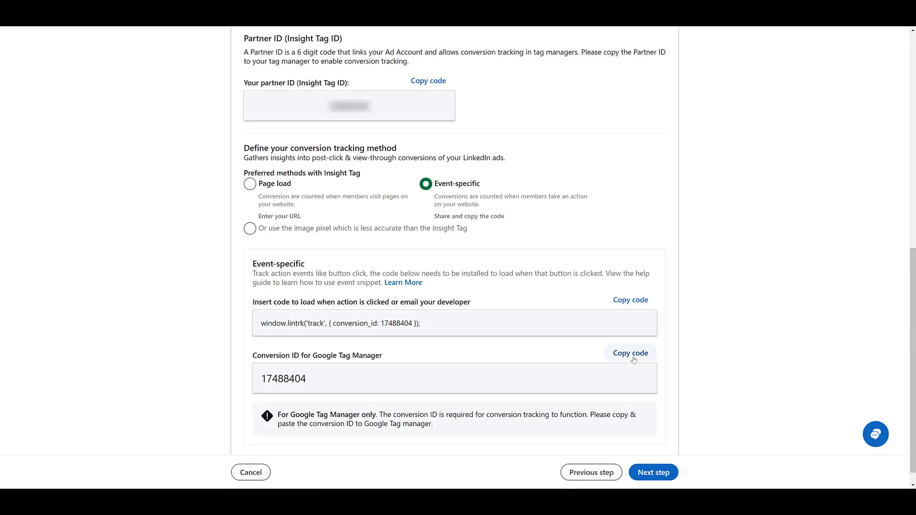
Step: Copy LinkedIn's conversion ID for Google Tag Manager, 17488404, into the tag's Conversion IDs
left_click(630, 353)
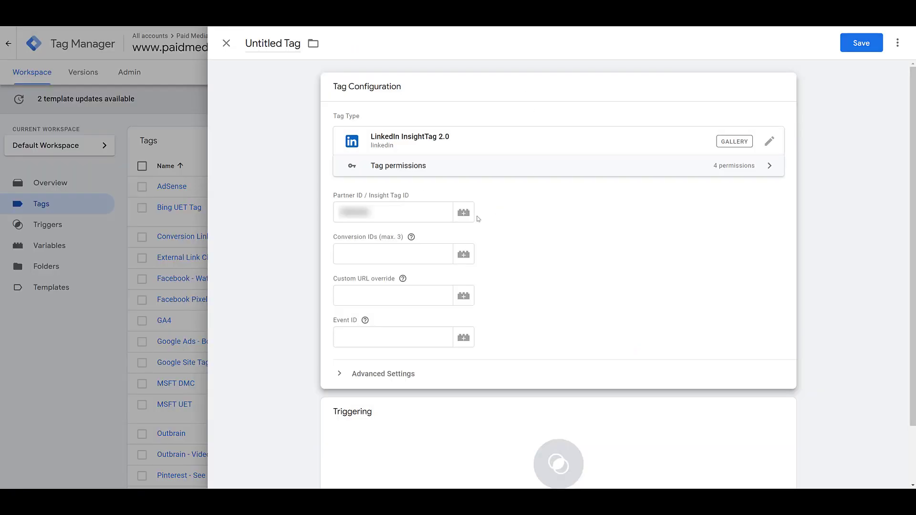
left_click(400, 253)
type("17488404")
left_click(588, 267)
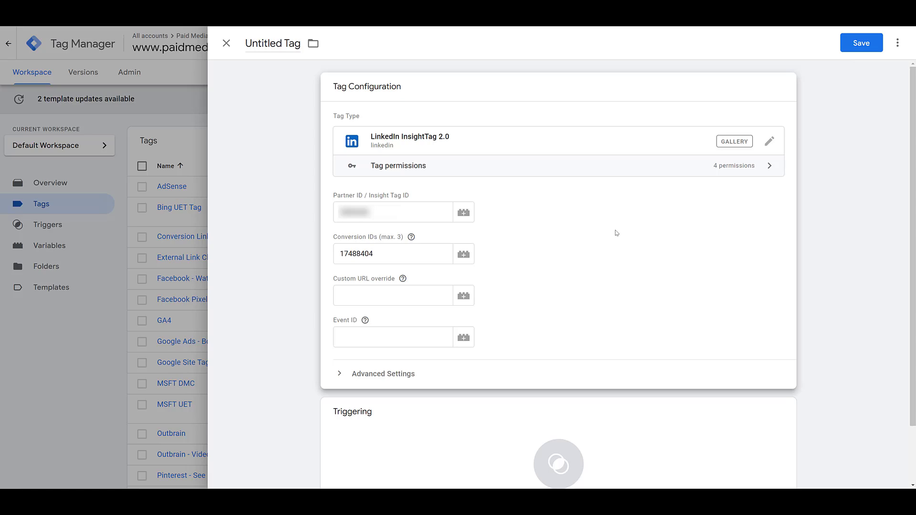
Step: Assign the "Form Submit - See Us Speak" trigger, name the tag "LinkedIn - Book Us to Speak Conversion" and save it
left_click(445, 434)
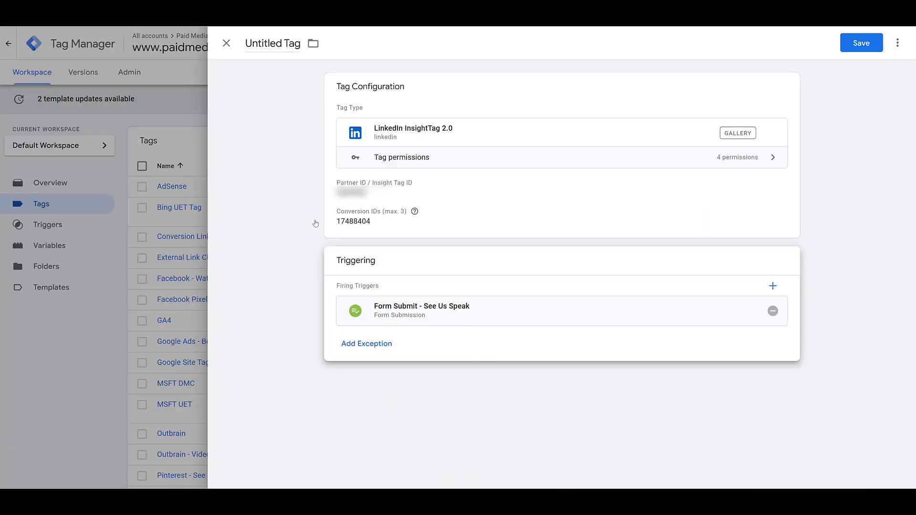
left_click(264, 44)
type("LinkedIn - Book Us to Speak Conversion")
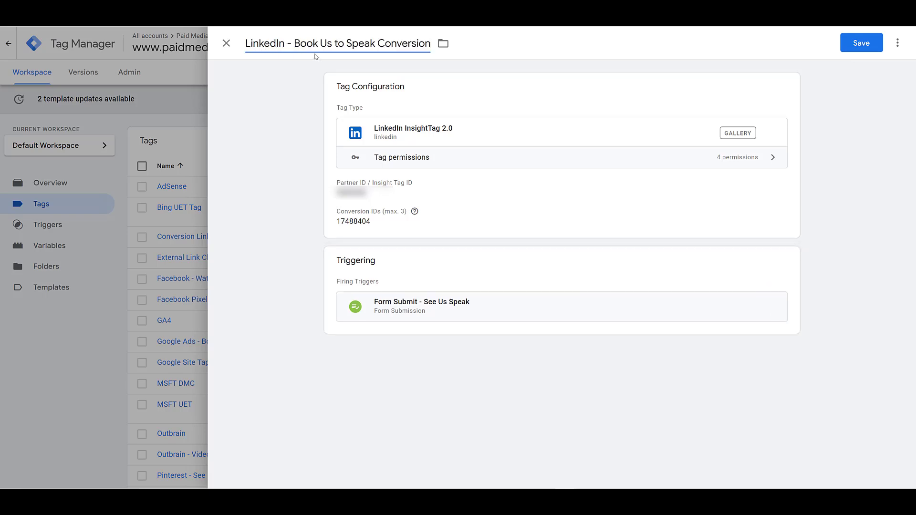
left_click(856, 44)
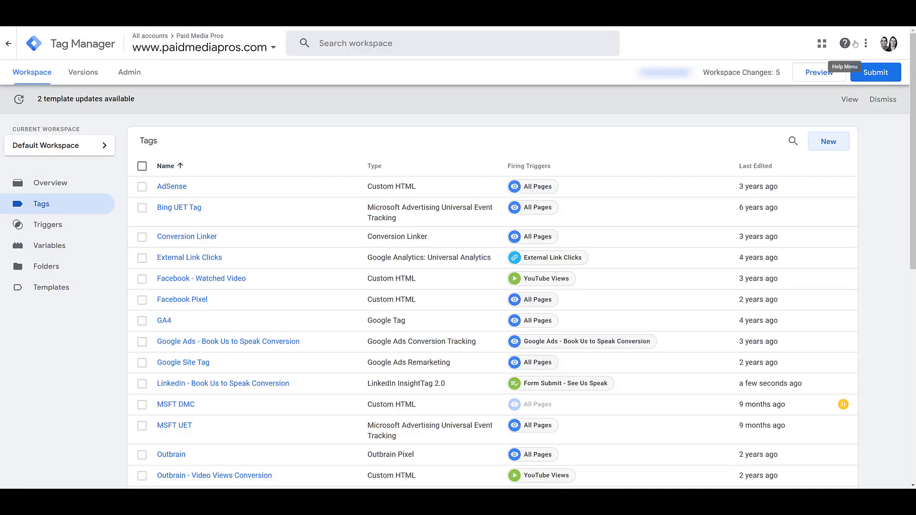
left_click(834, 73)
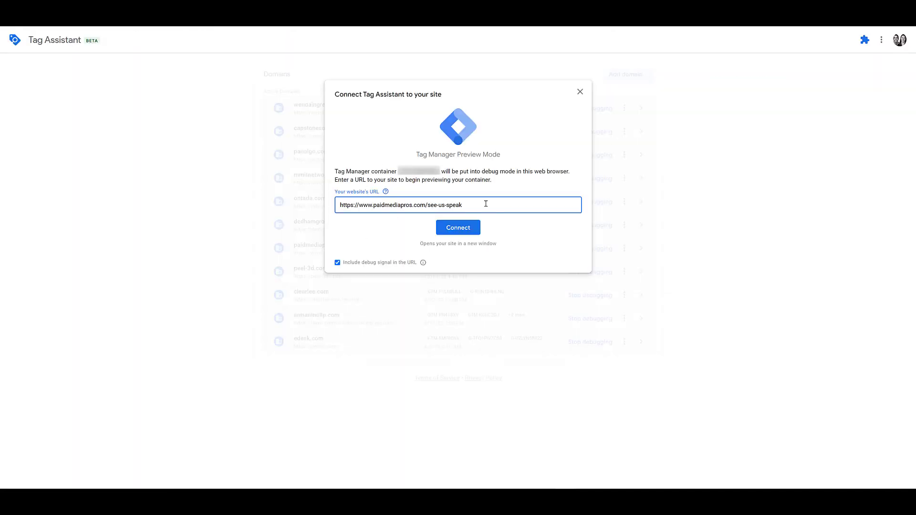
left_click(471, 232)
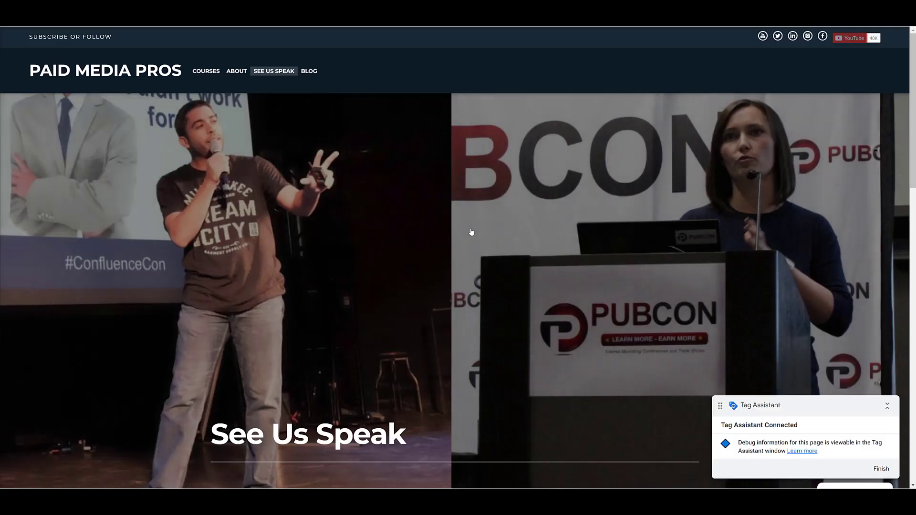
scroll(470, 228, "down", 14)
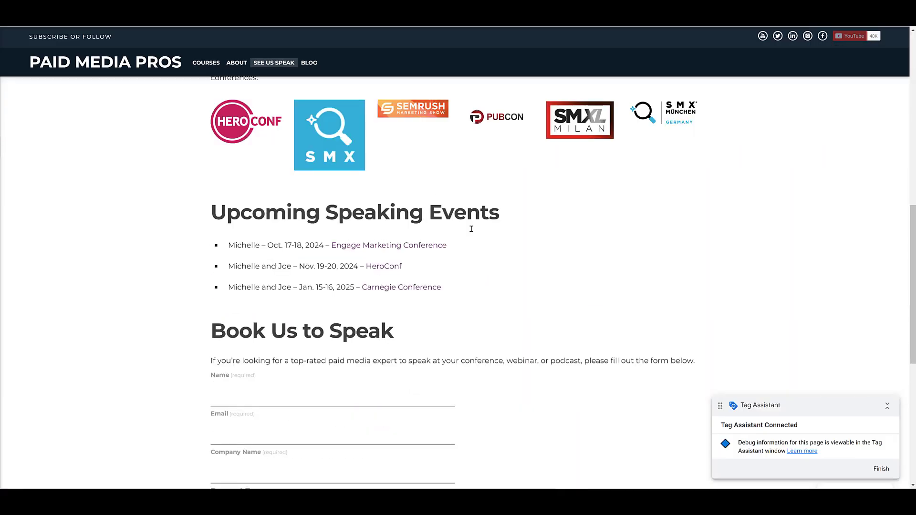
scroll(471, 229, "down", 1)
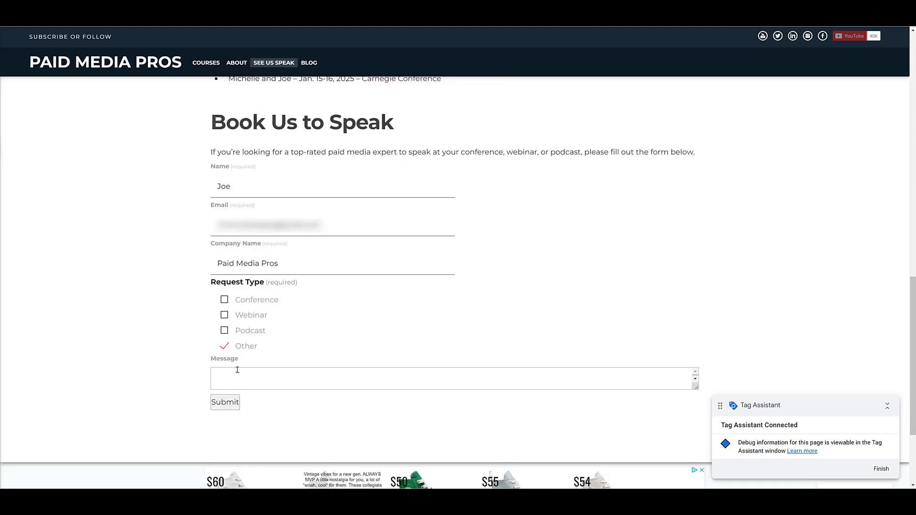
left_click(240, 376)
type("asdfdsf")
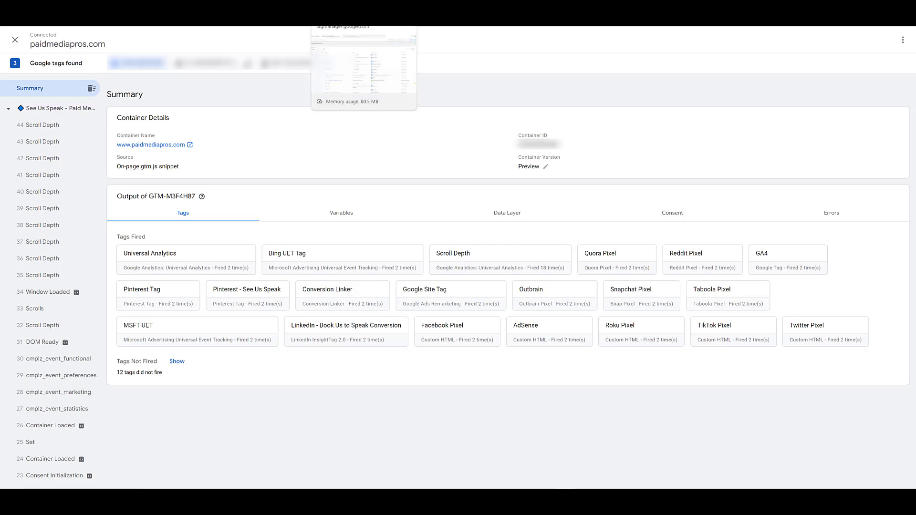
Step: Back in Google Tag Manager, publish the workspace changes as a version named "LinkedIn Conversion"
left_click(365, 19)
left_click(870, 71)
left_click(457, 162)
type("LinkedIn Conversion")
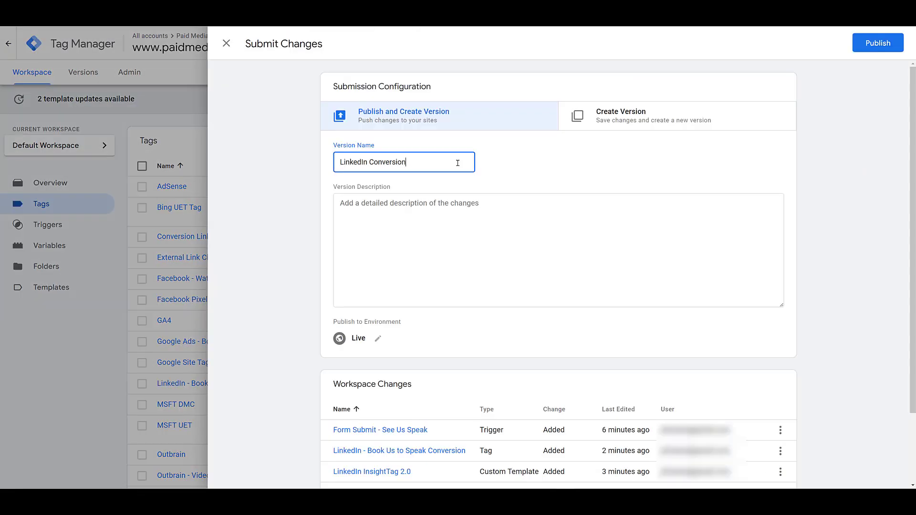
left_click(879, 43)
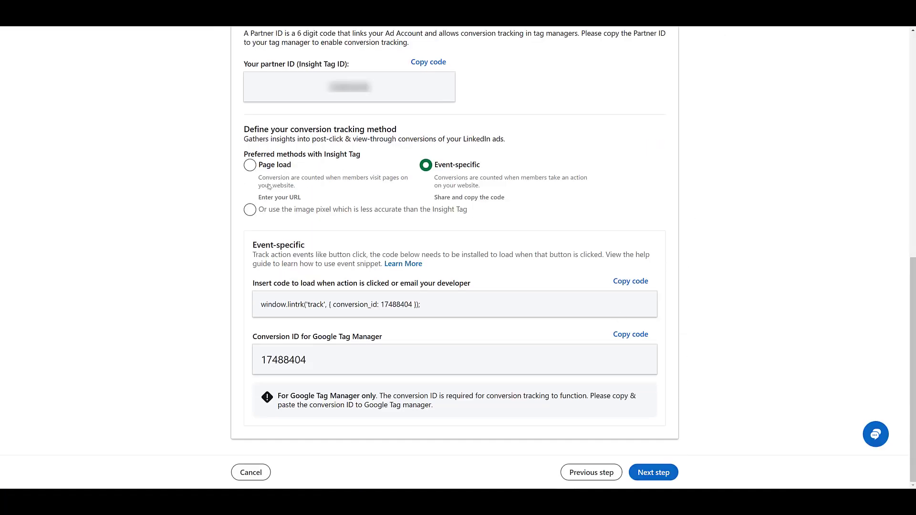
Step: In LinkedIn Campaign Manager, continue to the campaign selection, select all listed campaigns and create the conversion
left_click(654, 471)
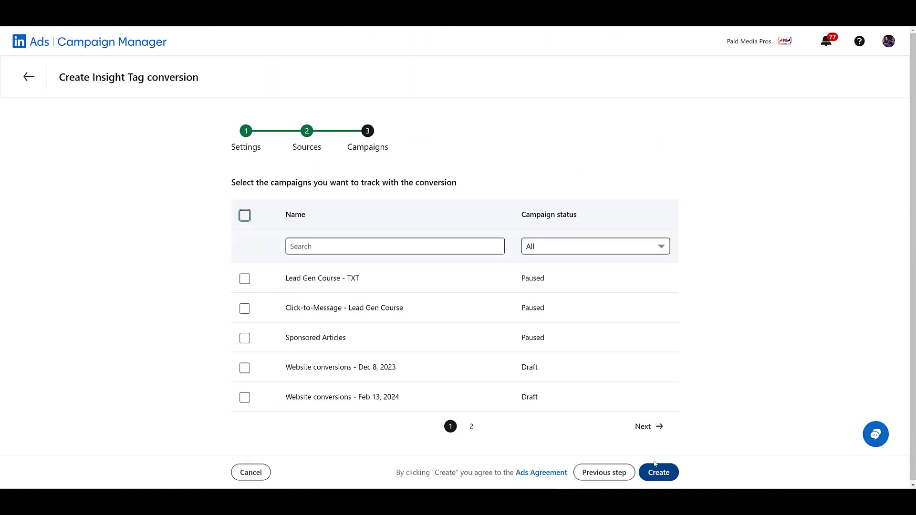
left_click(244, 217)
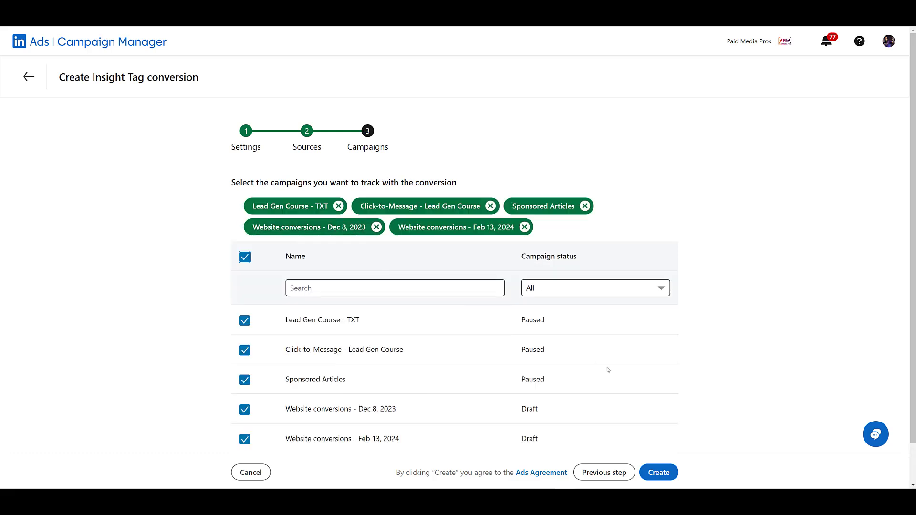
left_click(667, 472)
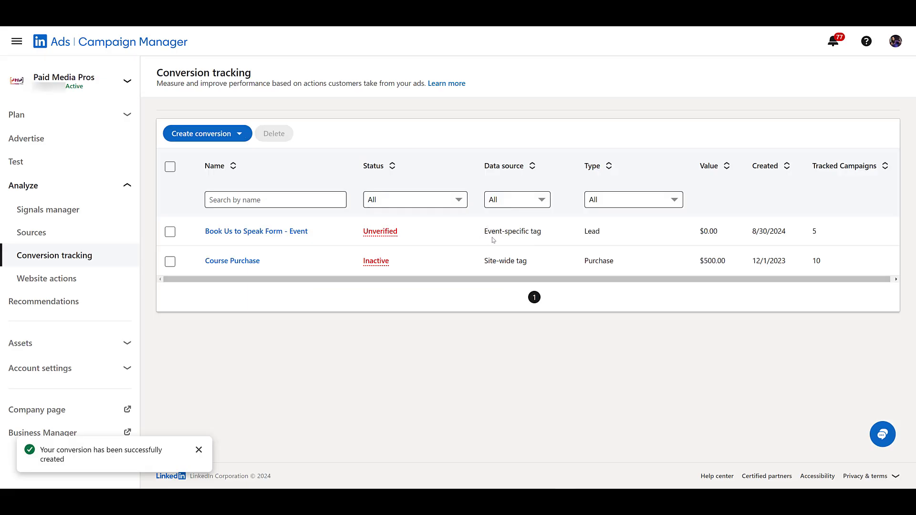
left_click_drag(497, 233, 549, 237)
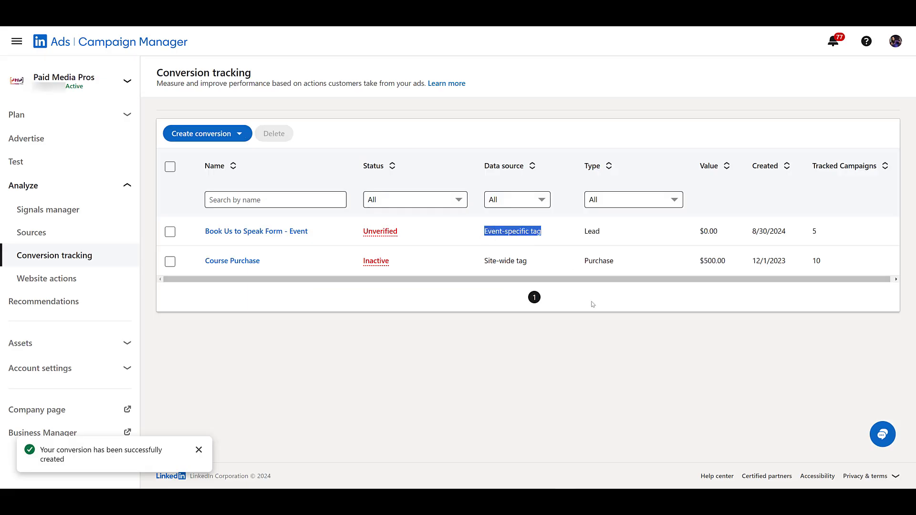
left_click(633, 384)
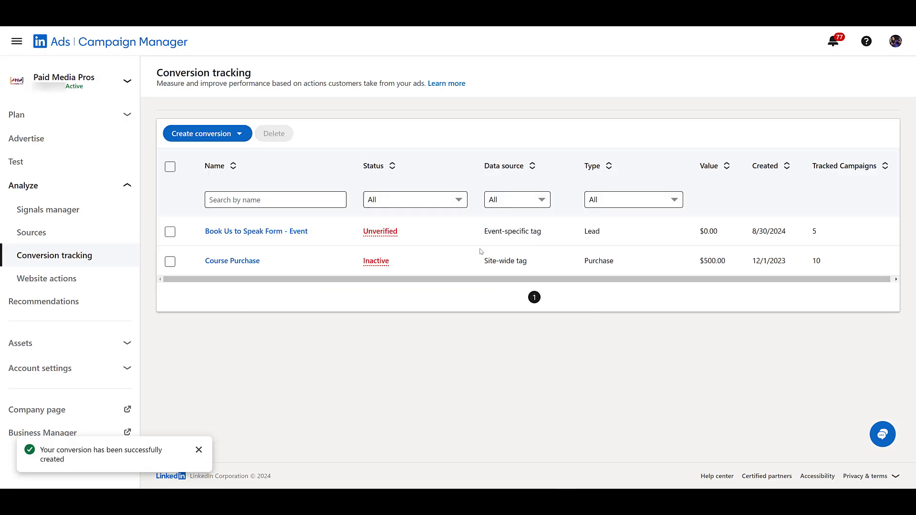